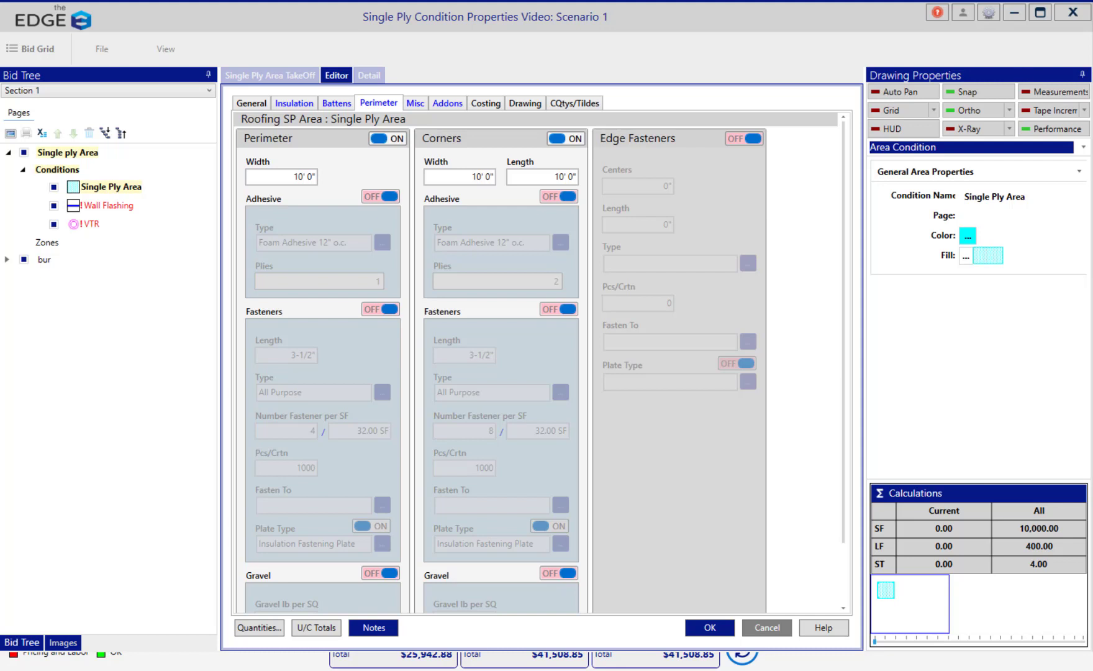
# Step: Turn on the additional fasteners for the 10' 0" perimeter and the 10' 0" by 10' 0" corners of the Single Ply Area
pyautogui.click(289, 175)
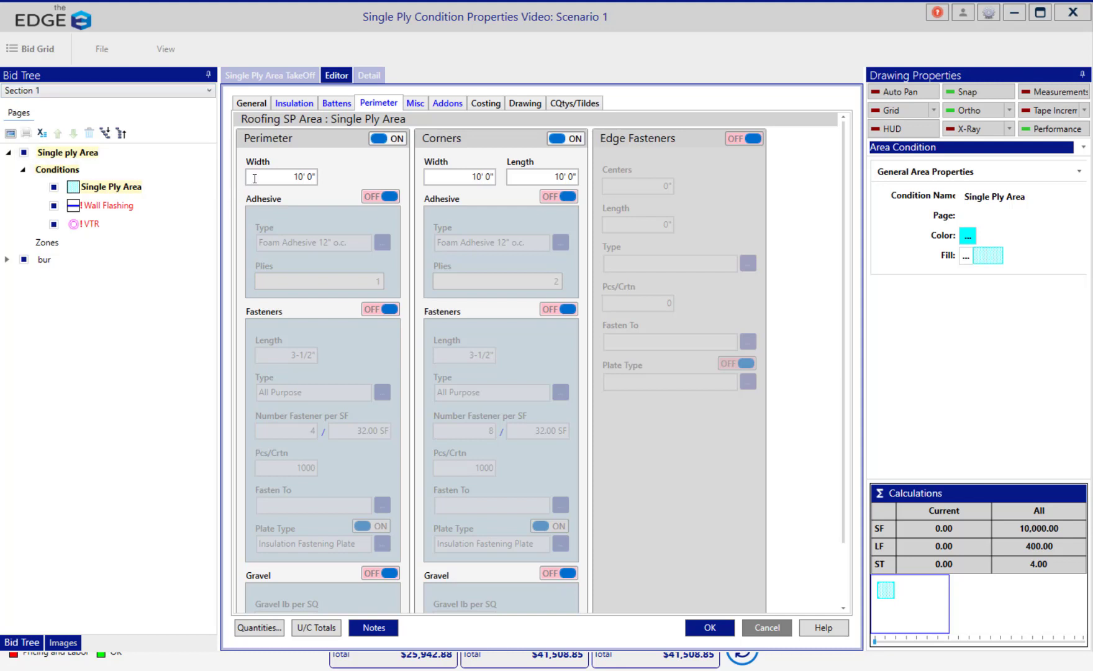
pyautogui.doubleClick(289, 174)
pyautogui.doubleClick(467, 177)
pyautogui.doubleClick(536, 177)
pyautogui.click(385, 308)
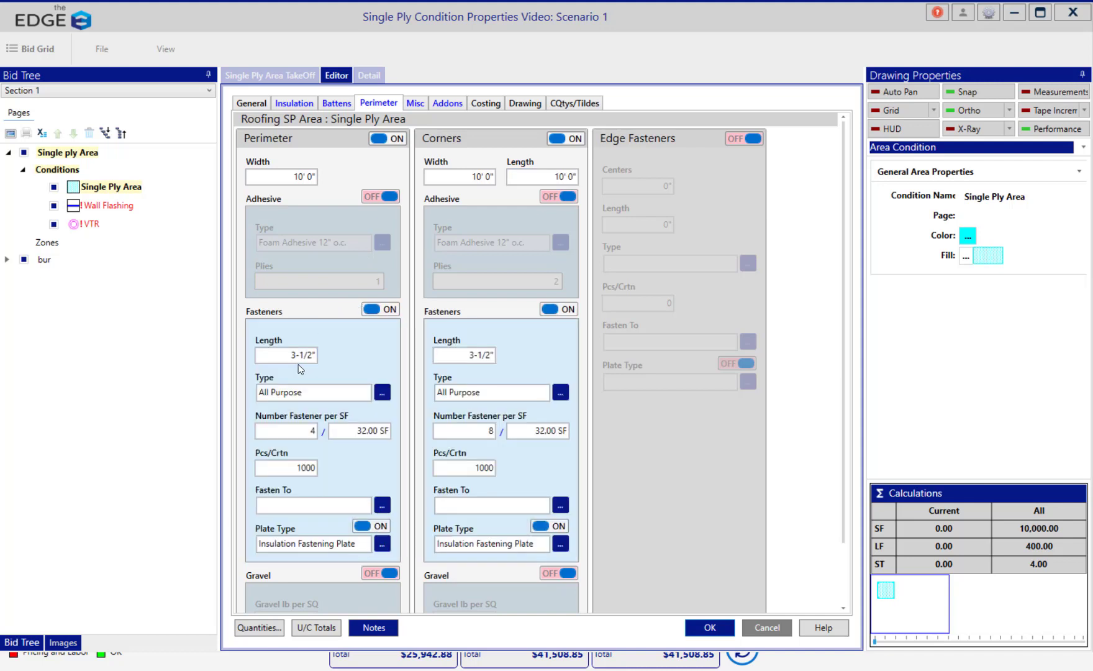
# Step: Compare the perimeter and corner fastener counts per 32 SF with the Type A insulation fastener settings
pyautogui.click(298, 432)
pyautogui.click(293, 105)
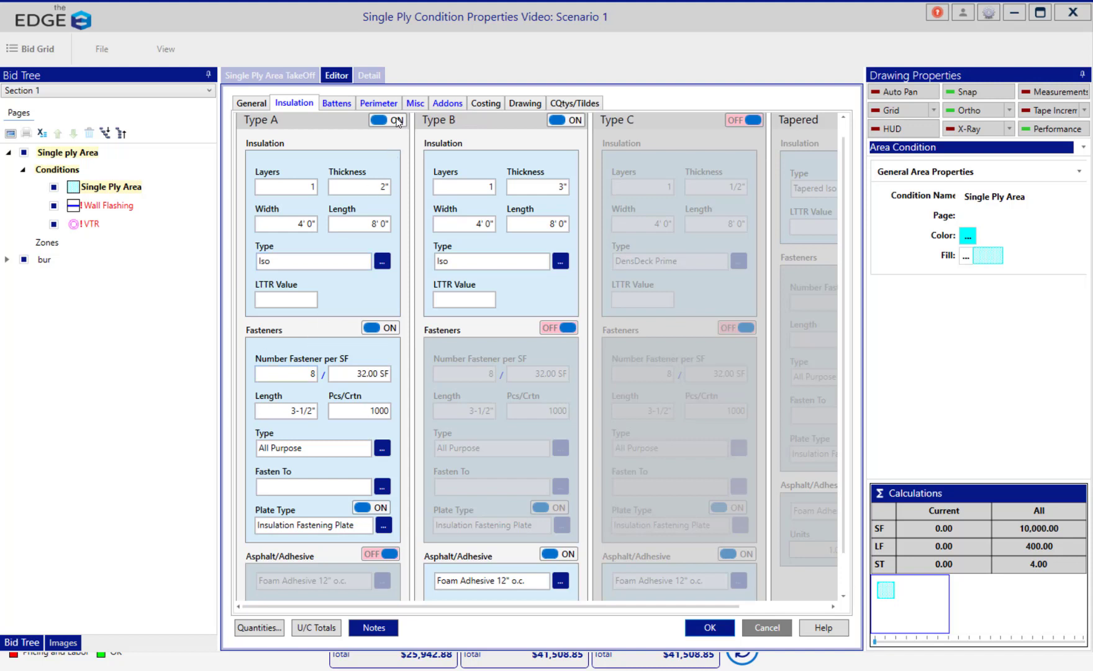
pyautogui.click(380, 104)
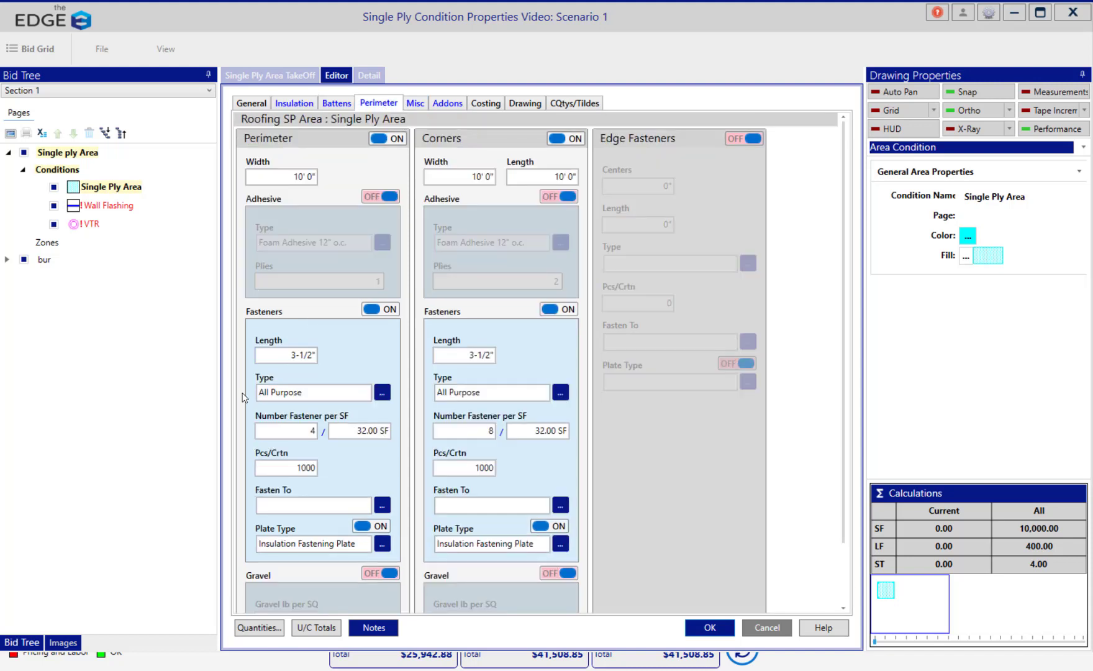
pyautogui.doubleClick(302, 433)
pyautogui.click(487, 431)
pyautogui.doubleClick(482, 430)
# Step: Switch to the Perimeter Tab Illustration document in Word and examine how the perimeter strips and corners are laid out
pyautogui.hotkey('alt', 'Tab')
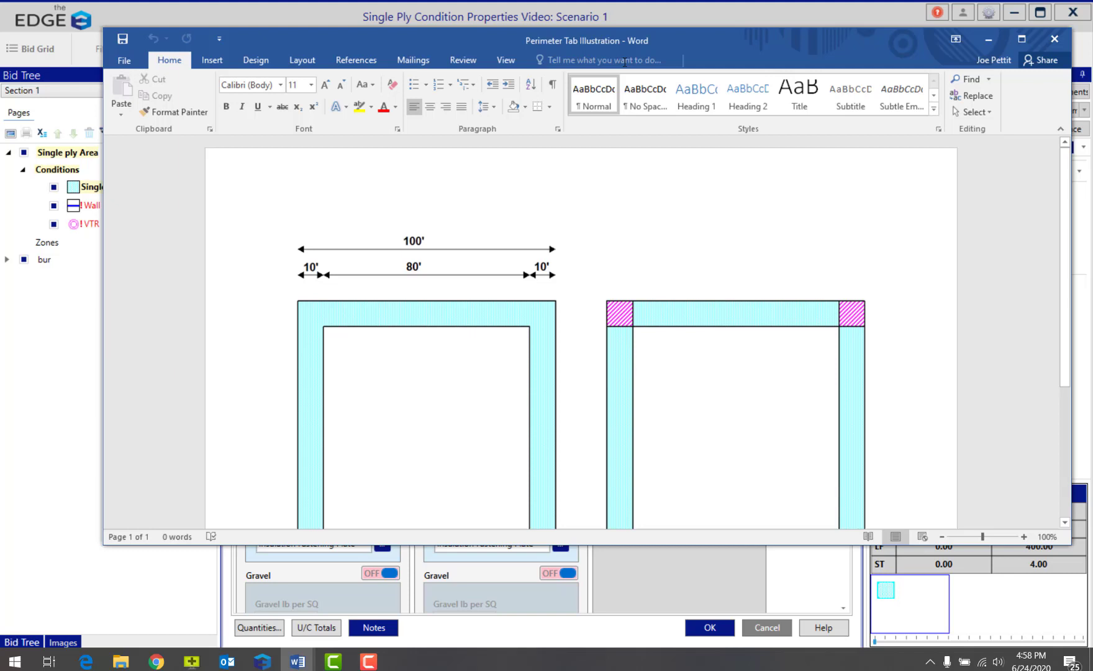
pyautogui.click(1021, 38)
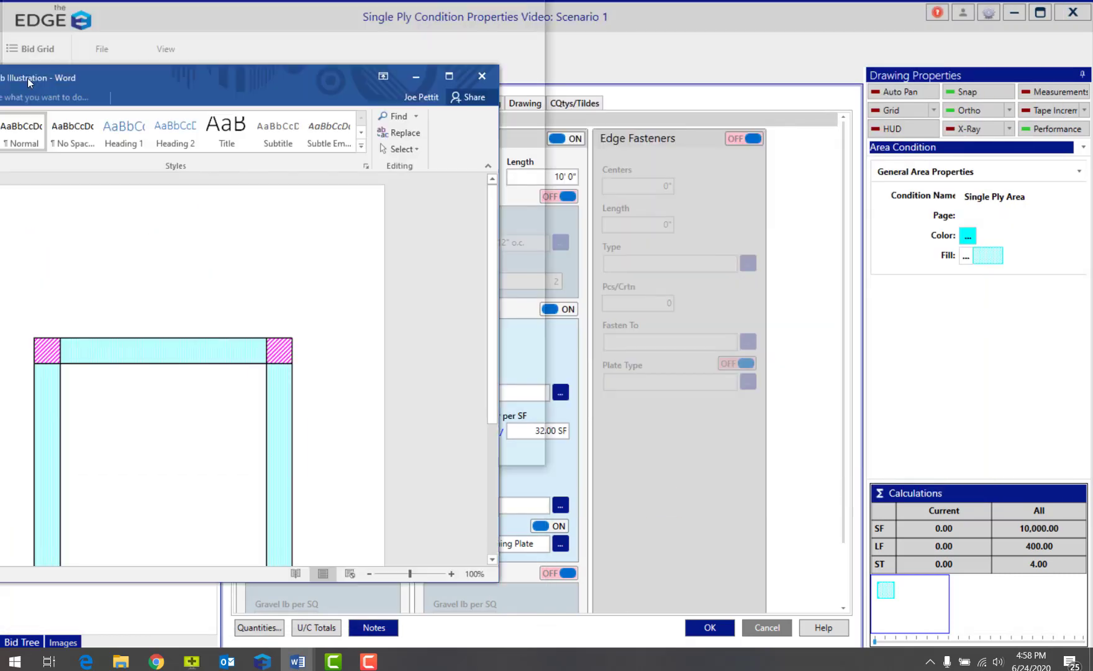
# Step: Save the Single Ply Area condition and leave the takeoff to review its perimeter and corner items in the item list
pyautogui.click(708, 627)
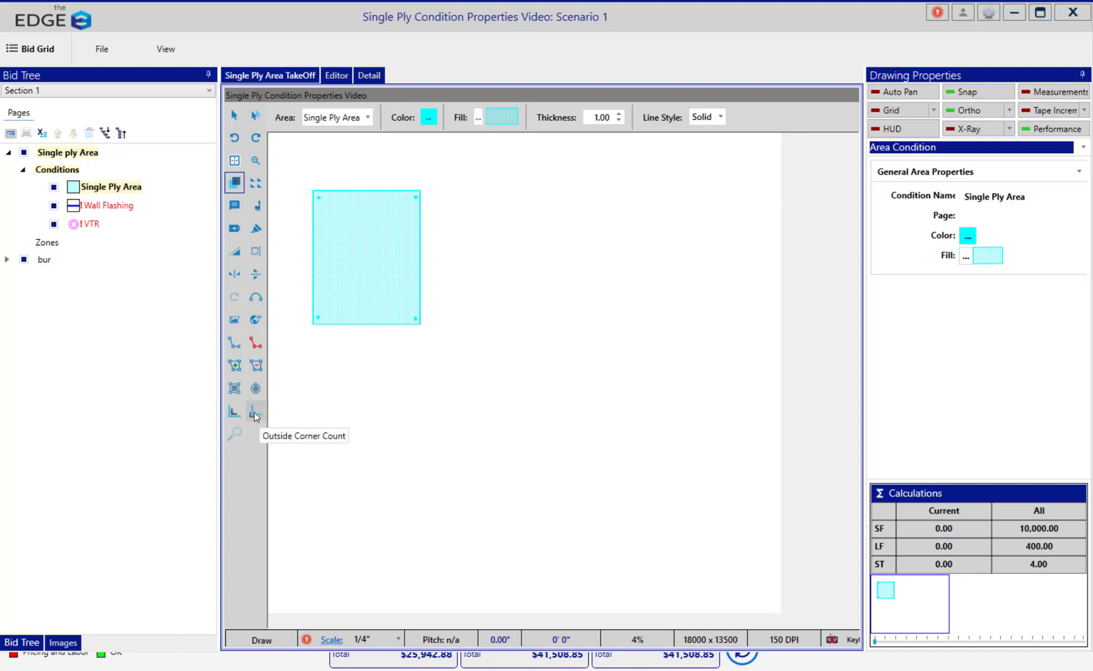
pyautogui.click(254, 415)
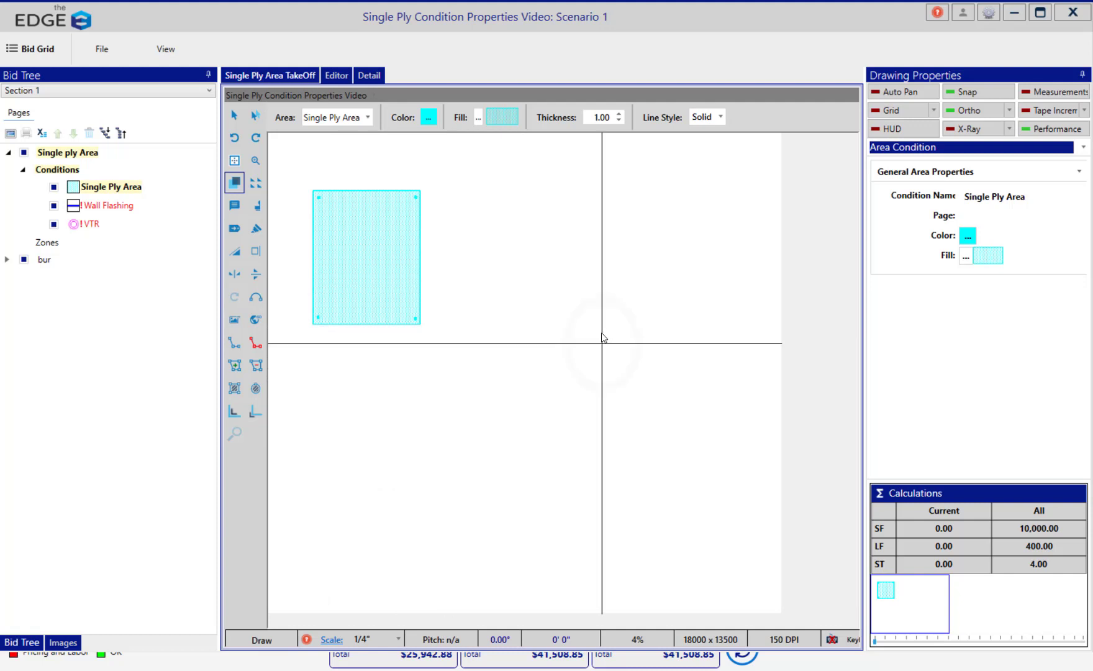
pyautogui.click(1062, 19)
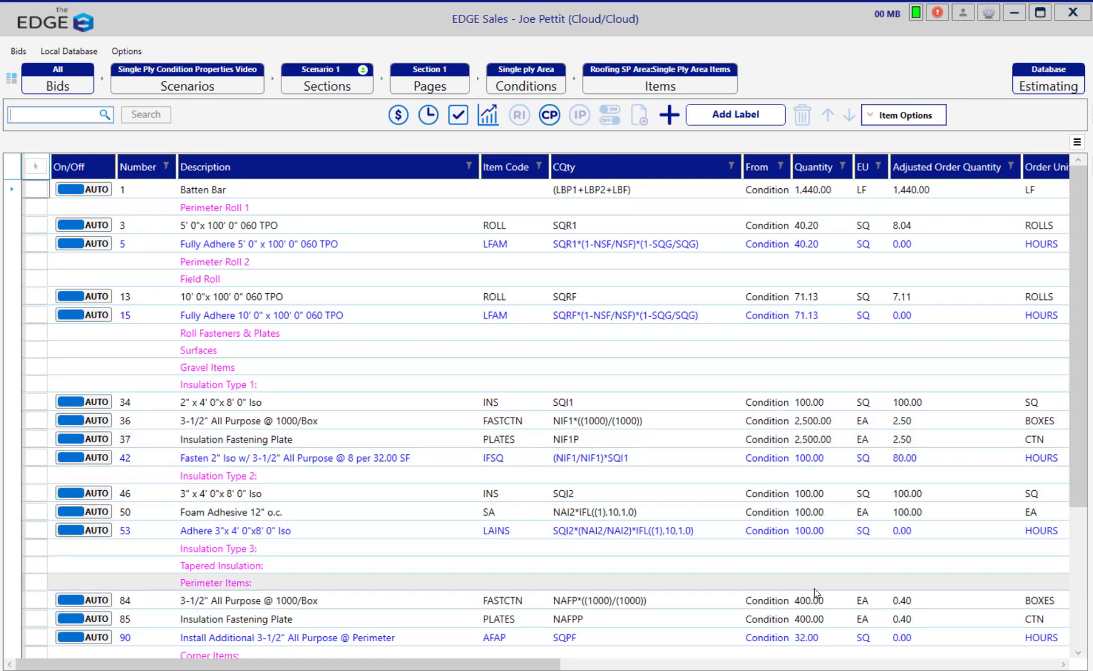
pyautogui.scroll(-2, 797, 599)
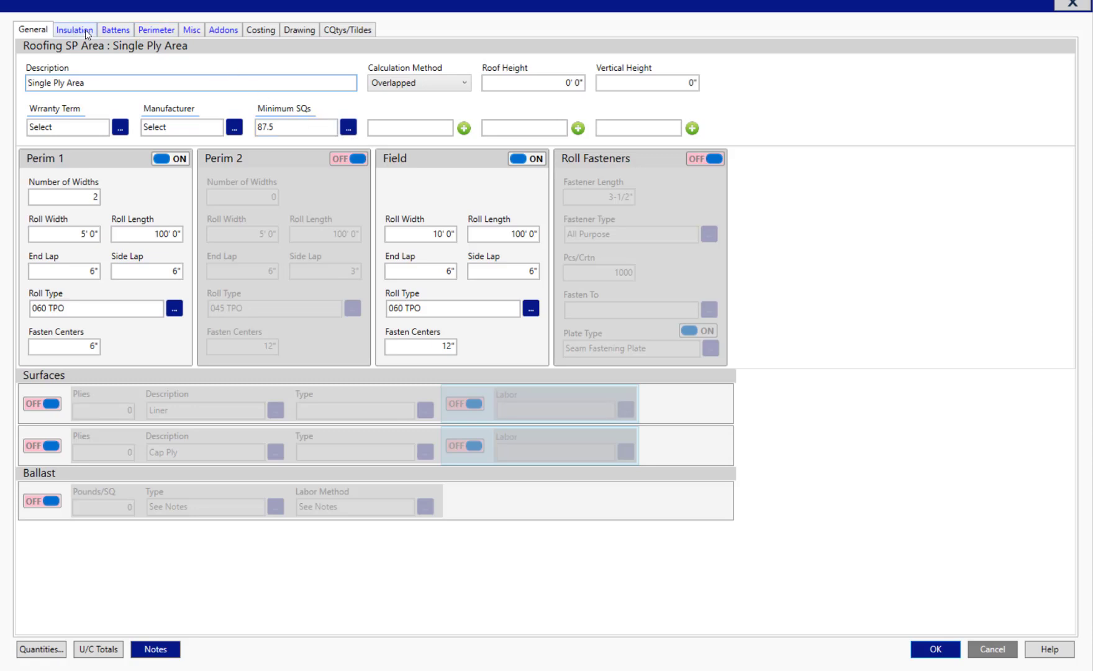
# Step: Turn off the perimeter and corner fasteners of the Single Ply Area and turn on the adhesive for both zones
pyautogui.click(155, 31)
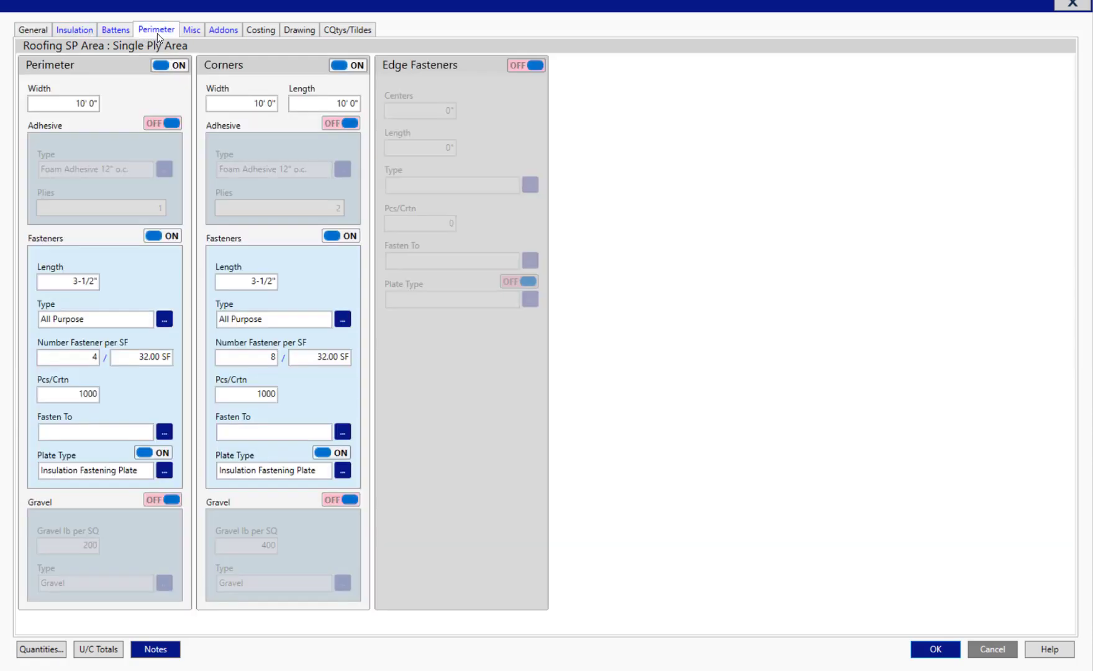
pyautogui.click(167, 236)
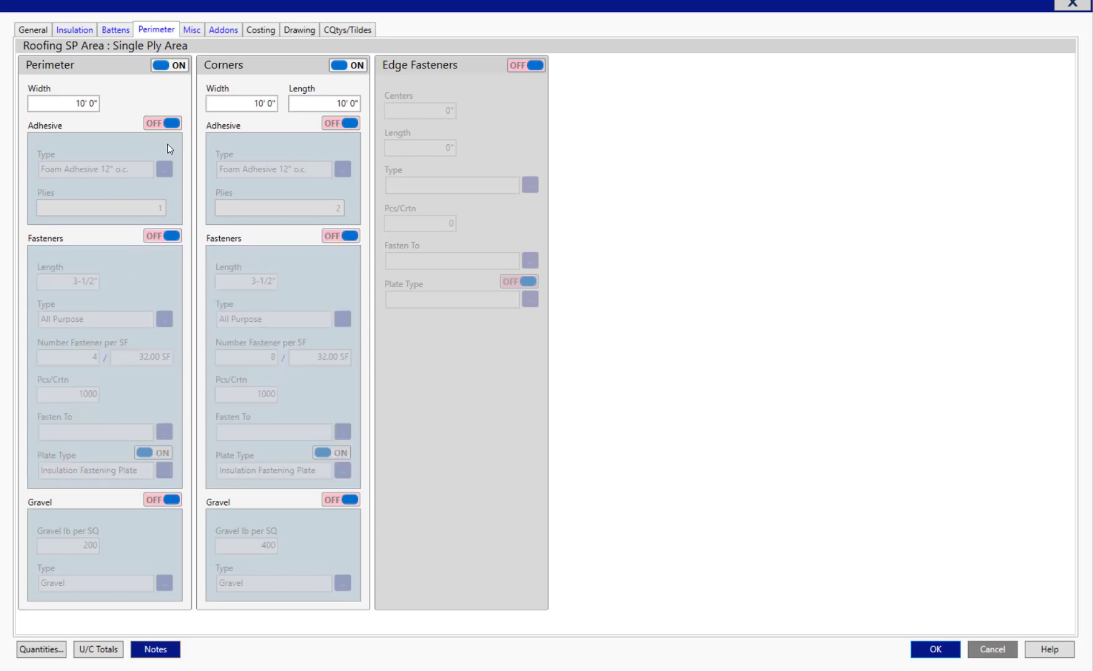
pyautogui.click(173, 124)
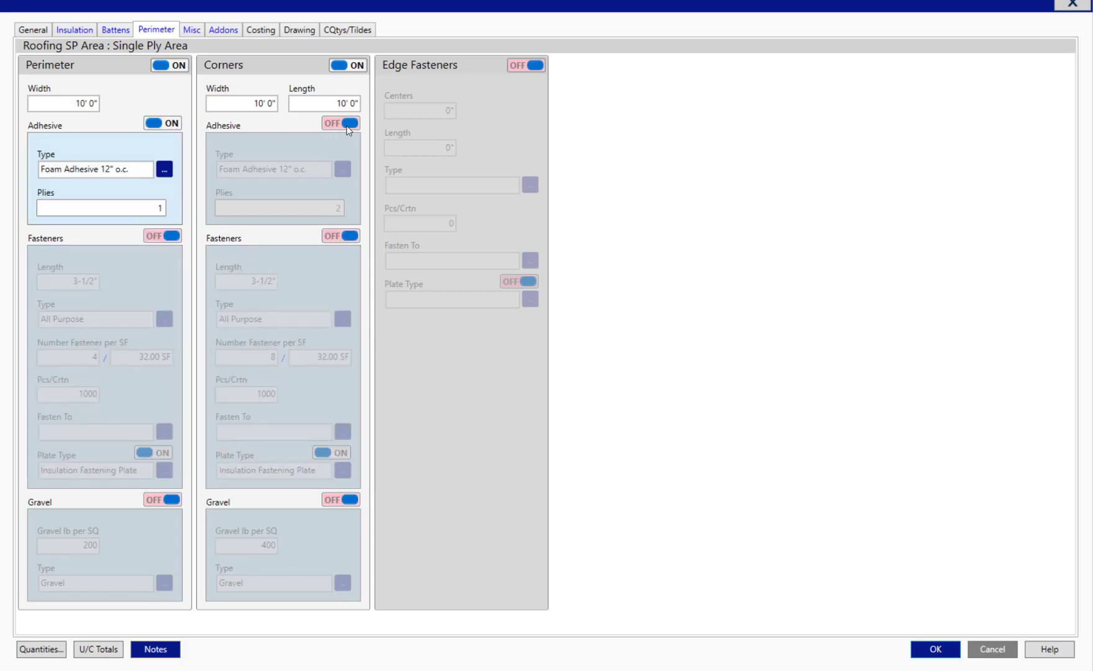
pyautogui.click(346, 123)
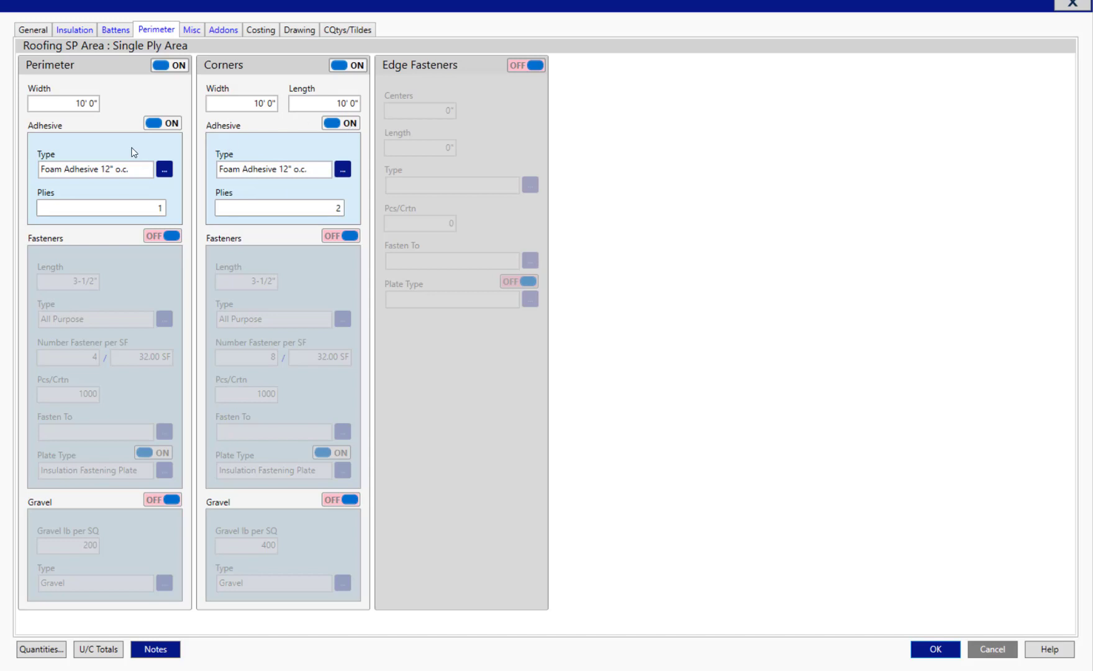
# Step: Set the Type B insulation of the Single Ply Area to 2 layers
pyautogui.click(66, 31)
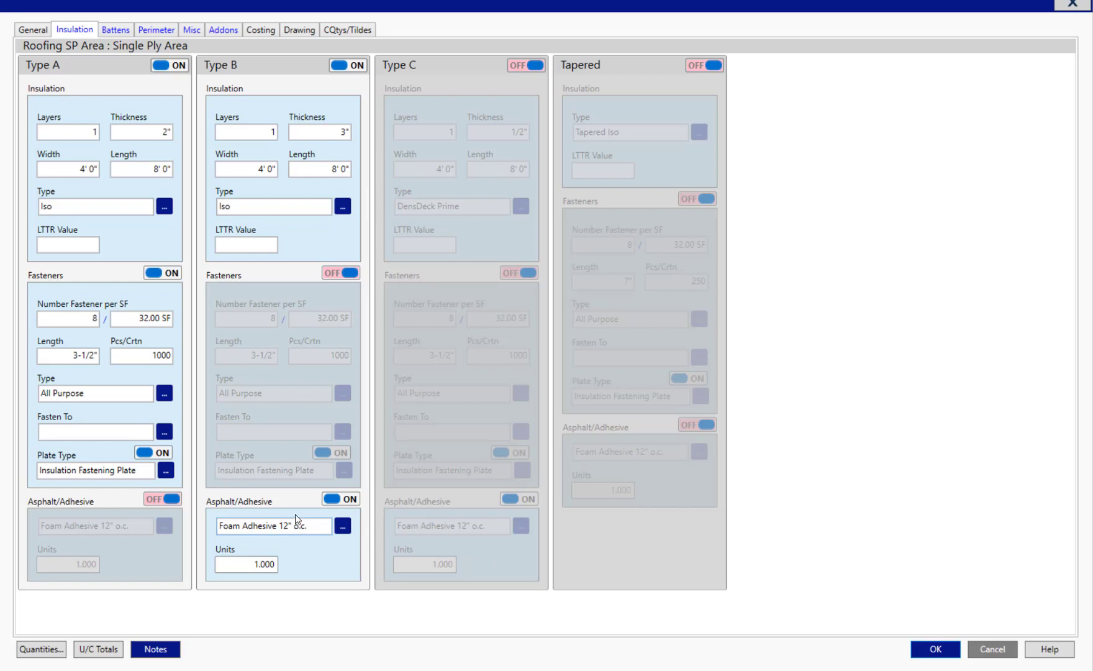
pyautogui.click(156, 34)
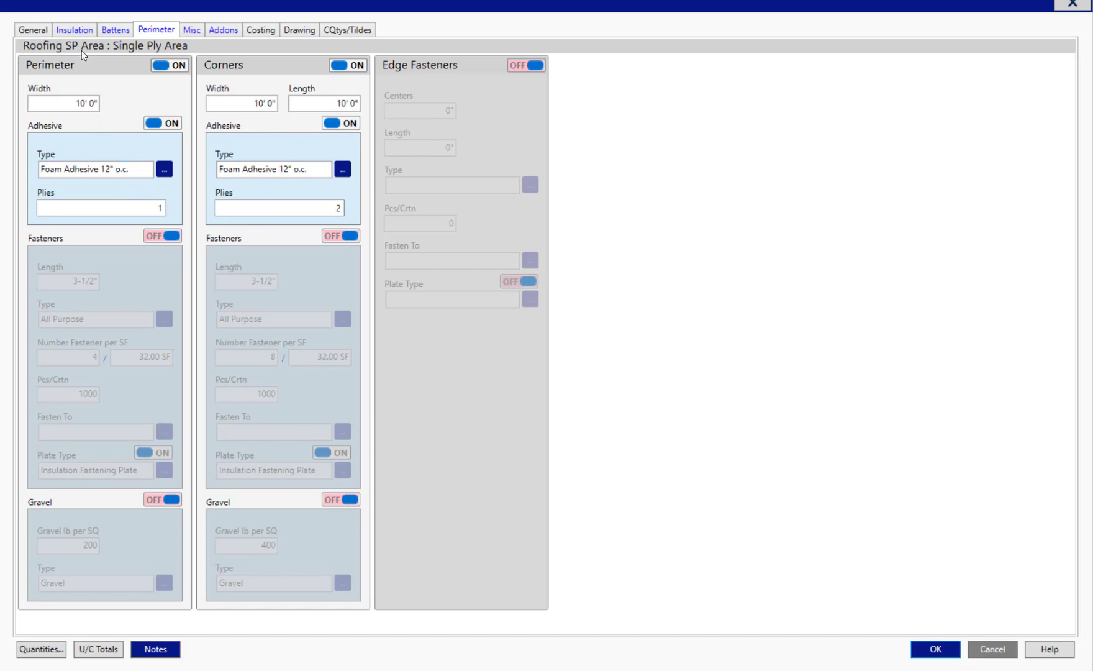
pyautogui.click(80, 30)
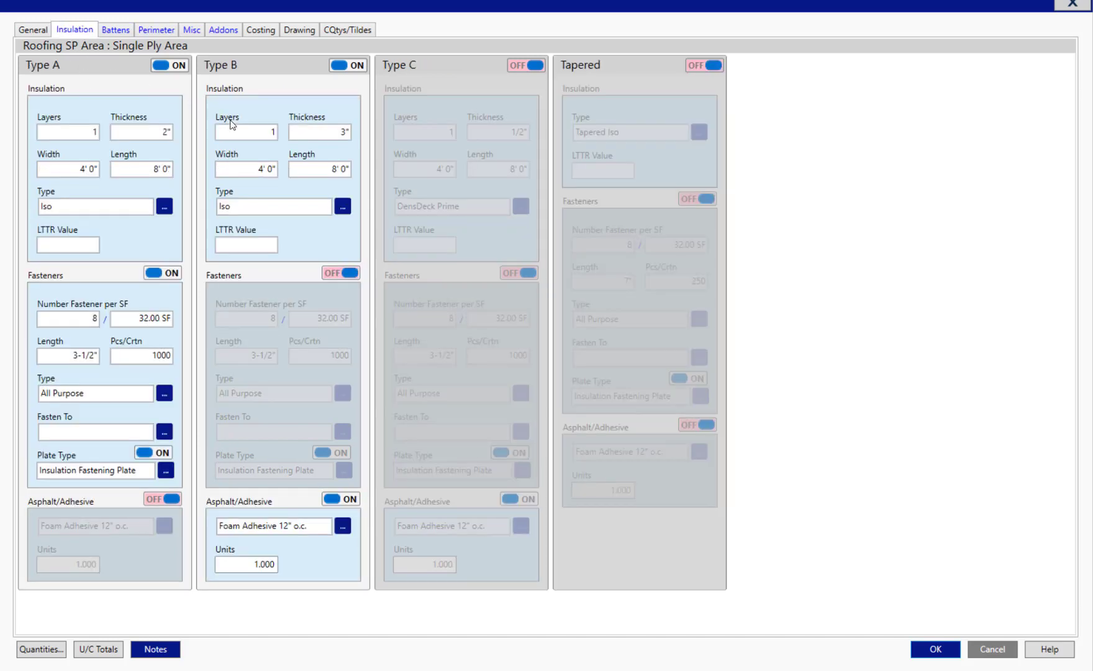
pyautogui.click(264, 138)
pyautogui.write('2')
# Step: Check the perimeter and corner adhesive plies, and try out the first "1 Addl Layer for Perimeter/Corner Adhesive" addon
pyautogui.click(157, 31)
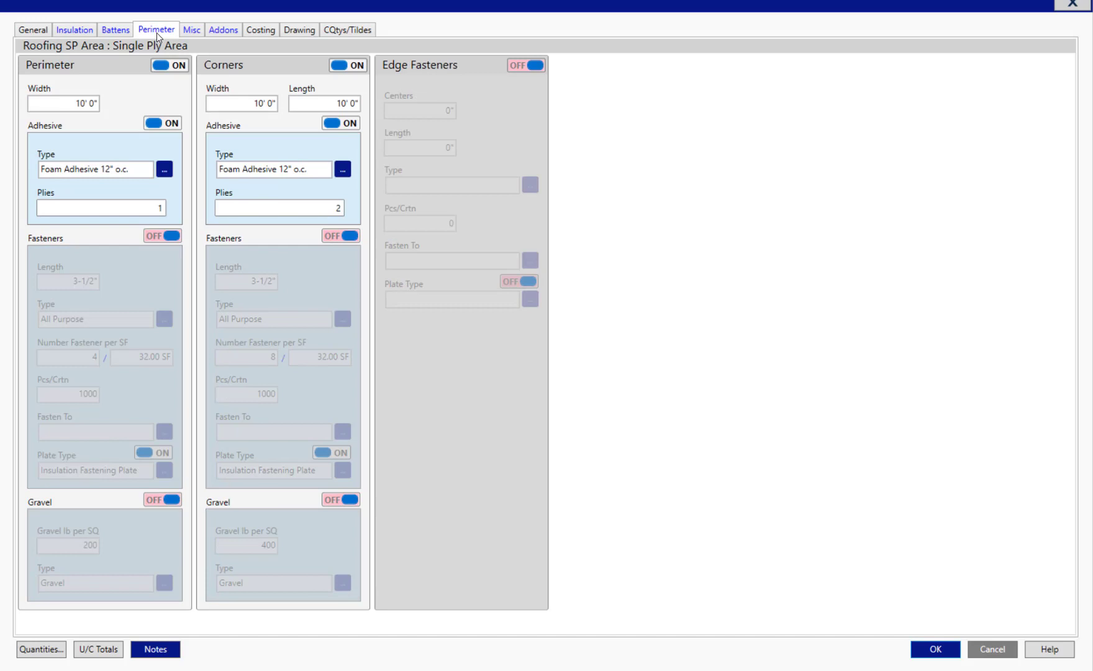
pyautogui.click(157, 206)
pyautogui.click(232, 207)
pyautogui.click(223, 30)
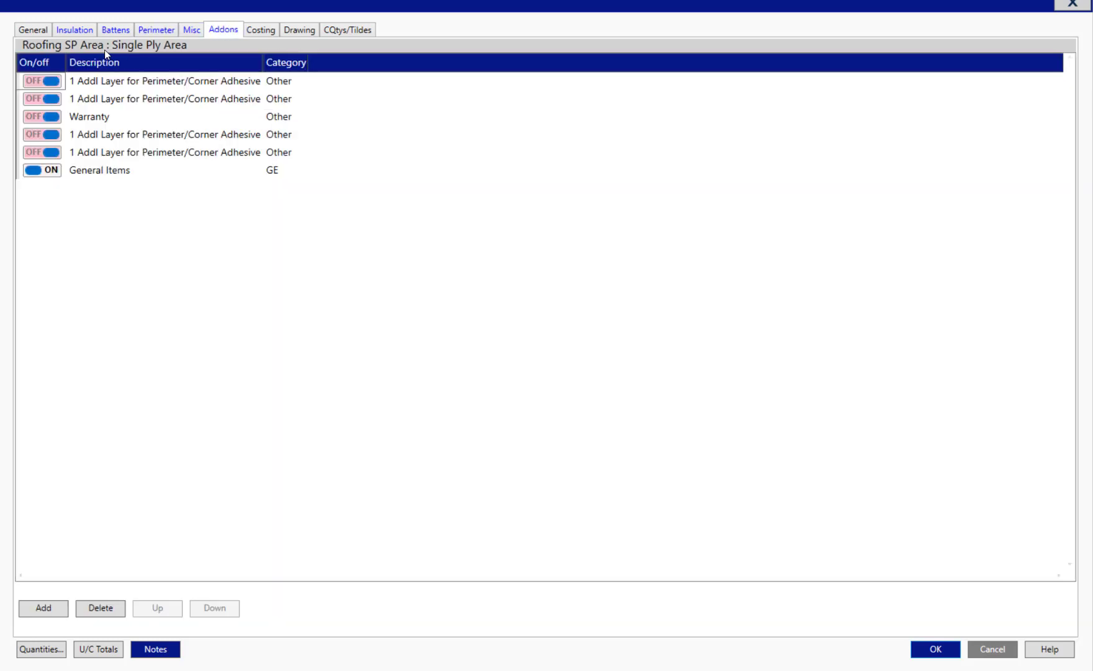
pyautogui.click(52, 82)
pyautogui.click(53, 82)
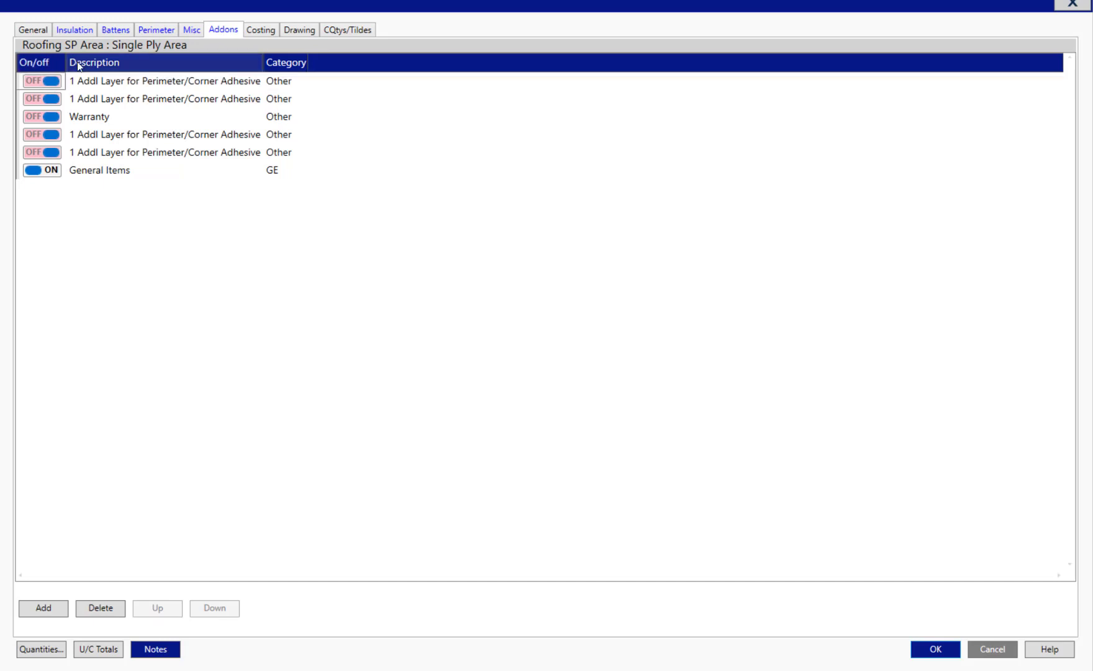
# Step: Turn off the adhesive for both the perimeter and the corners
pyautogui.click(157, 31)
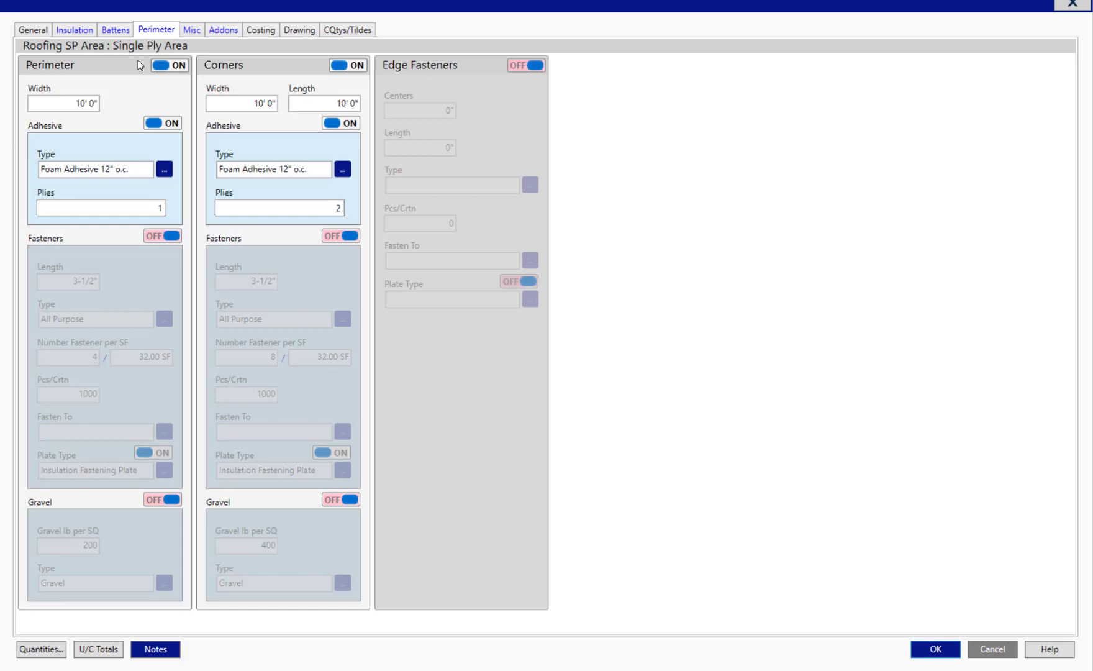
pyautogui.click(170, 123)
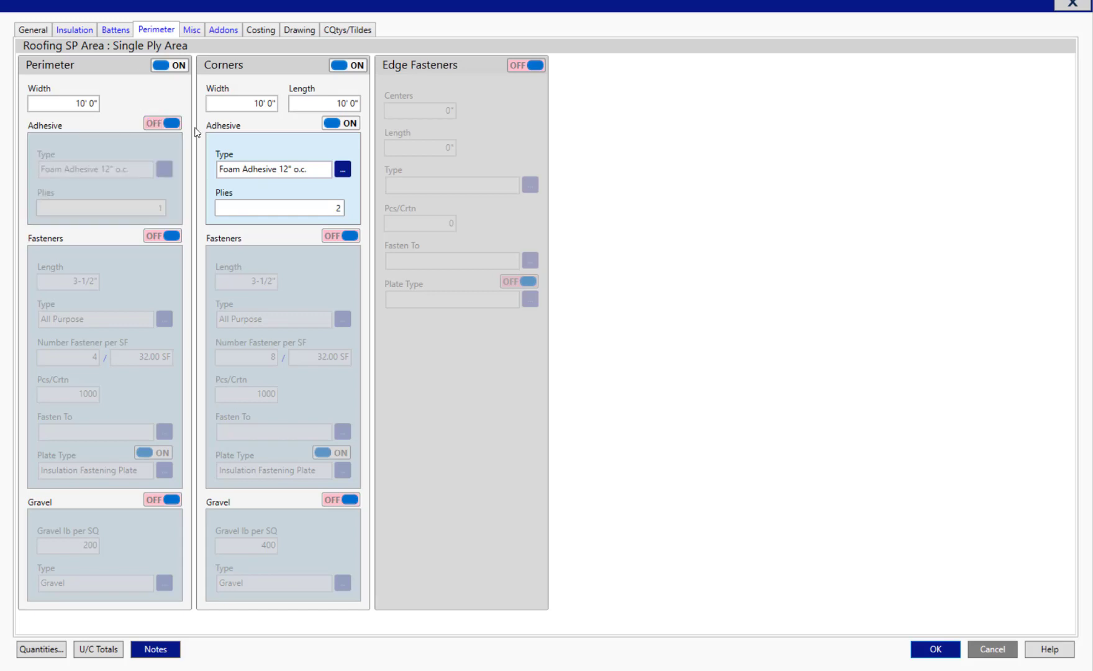
pyautogui.click(350, 124)
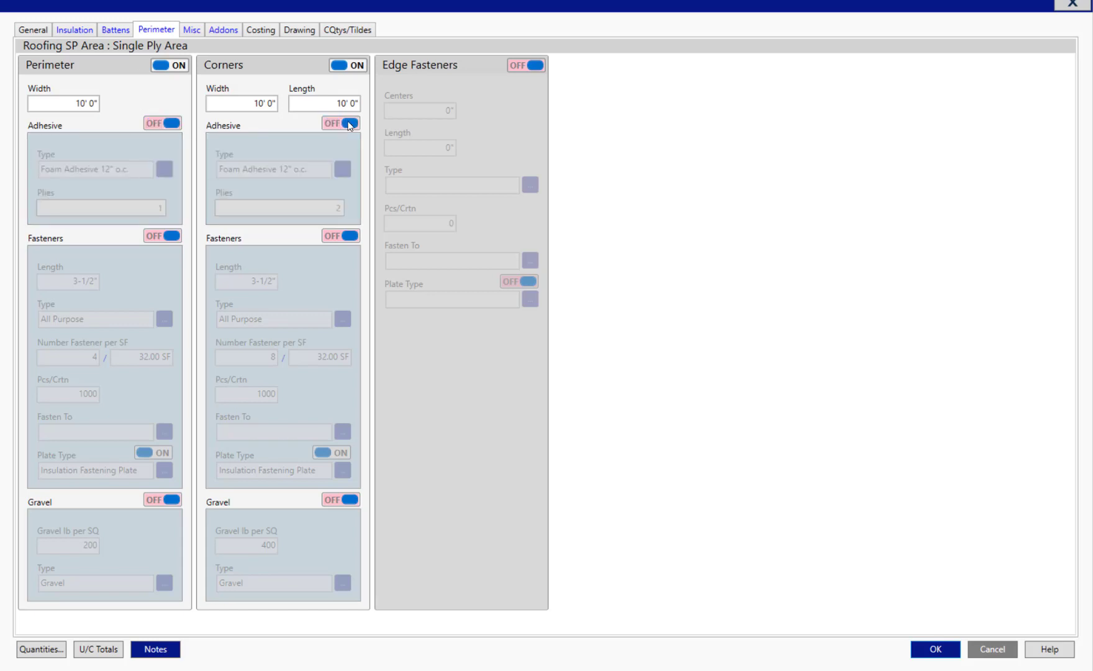
# Step: Try out the gravel option for the perimeter and corners, and the edge fasteners option
pyautogui.click(170, 500)
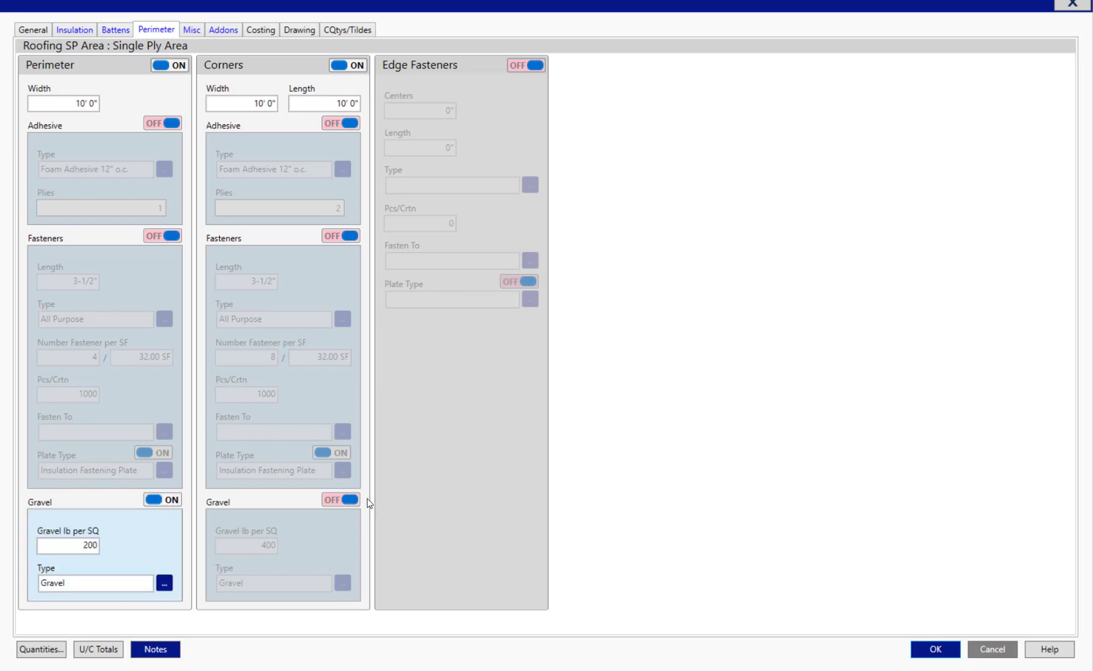
pyautogui.click(349, 500)
pyautogui.click(350, 501)
pyautogui.click(166, 500)
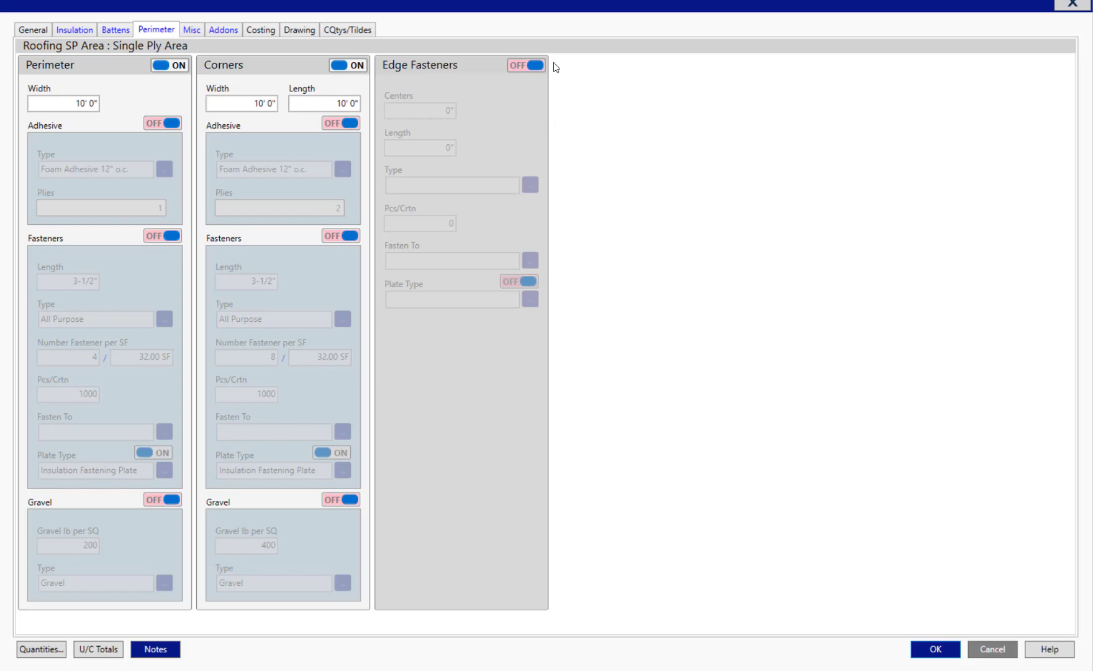
pyautogui.click(535, 66)
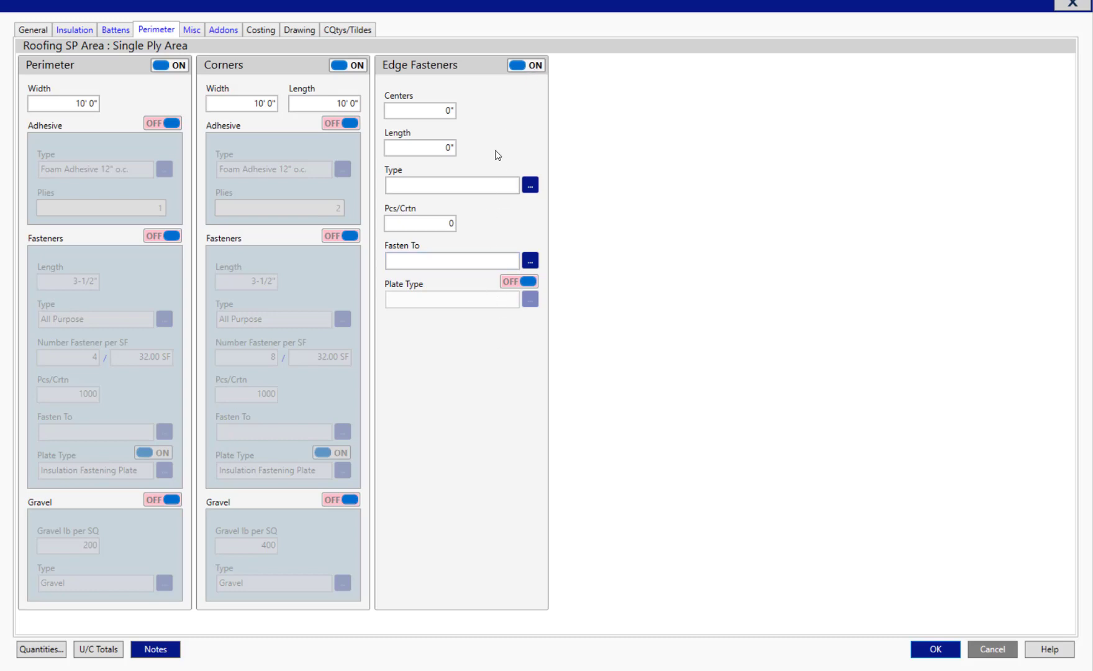
pyautogui.click(533, 68)
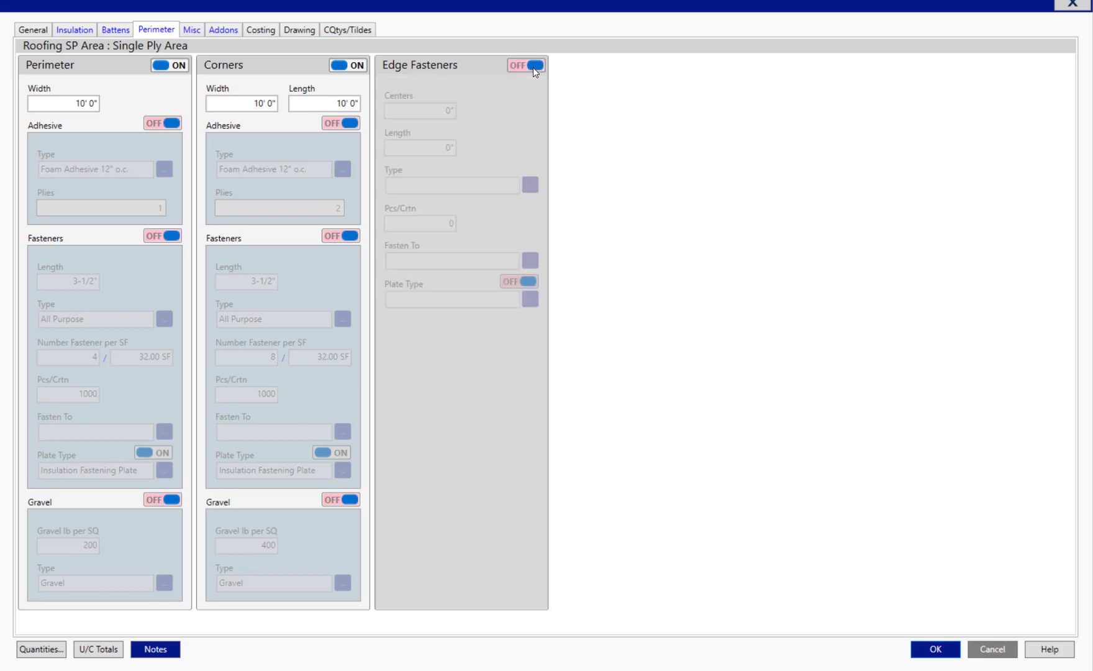